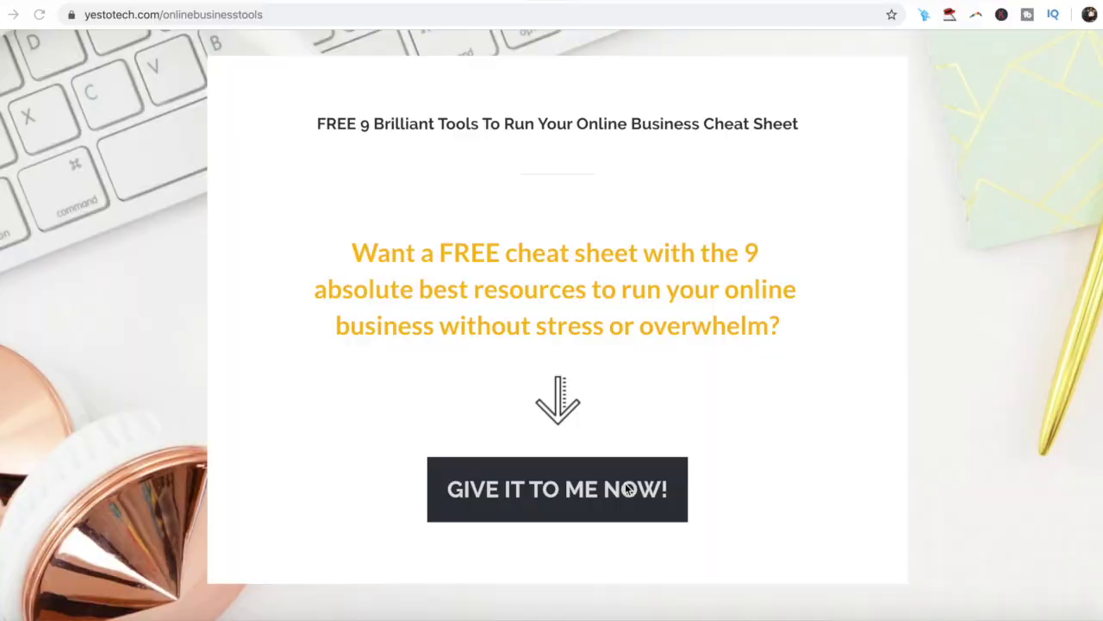
# Bring up the free-offer signup form, then go to the Canva home page
pyautogui.click(611, 488)
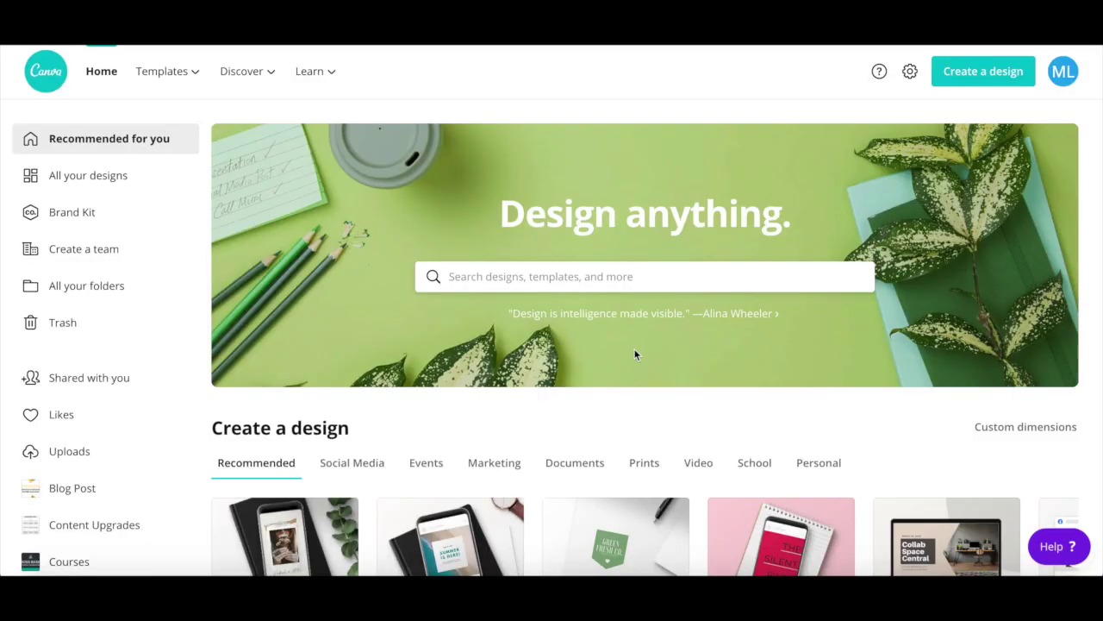
# Search Canva for 'facebook cover' and pick the Facebook Cover (820 × 312 px) templates
pyautogui.click(629, 278)
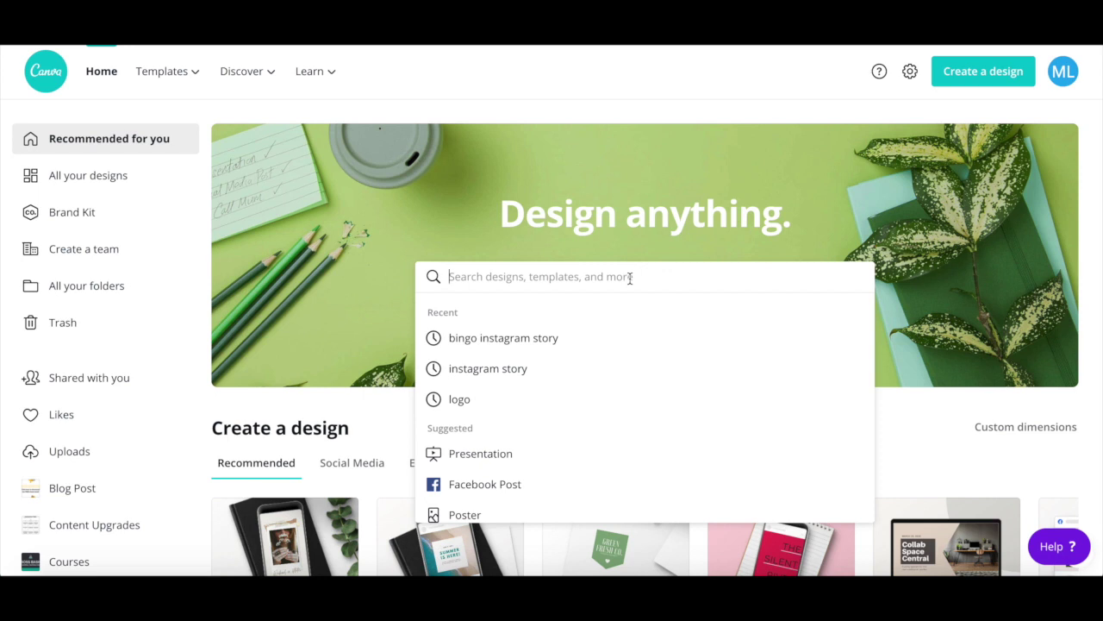
pyautogui.write('facebook cover')
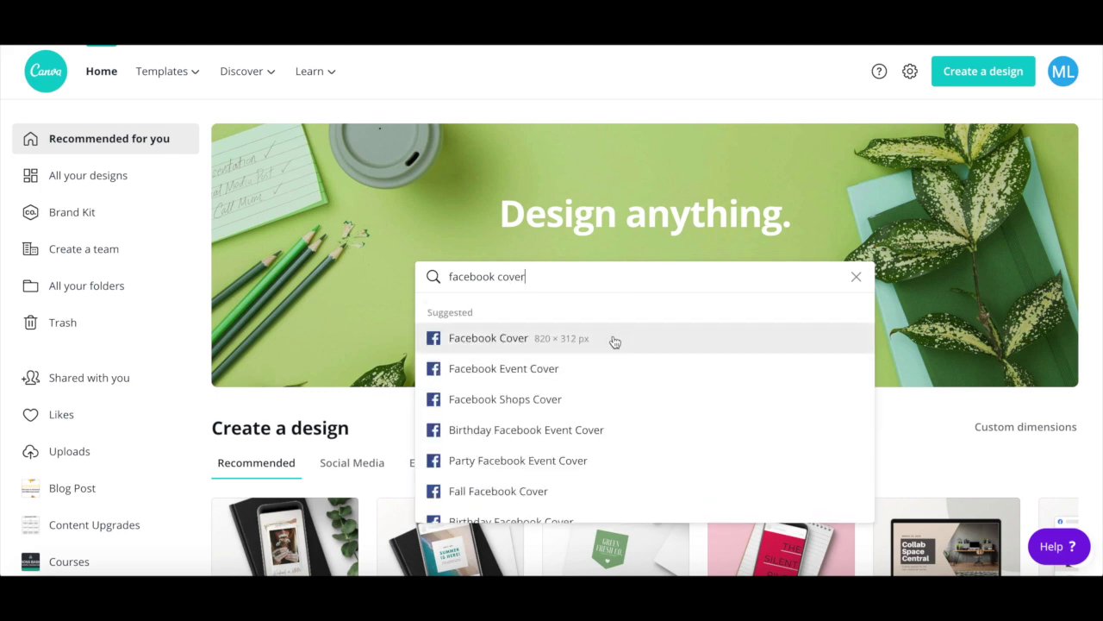
pyautogui.click(614, 340)
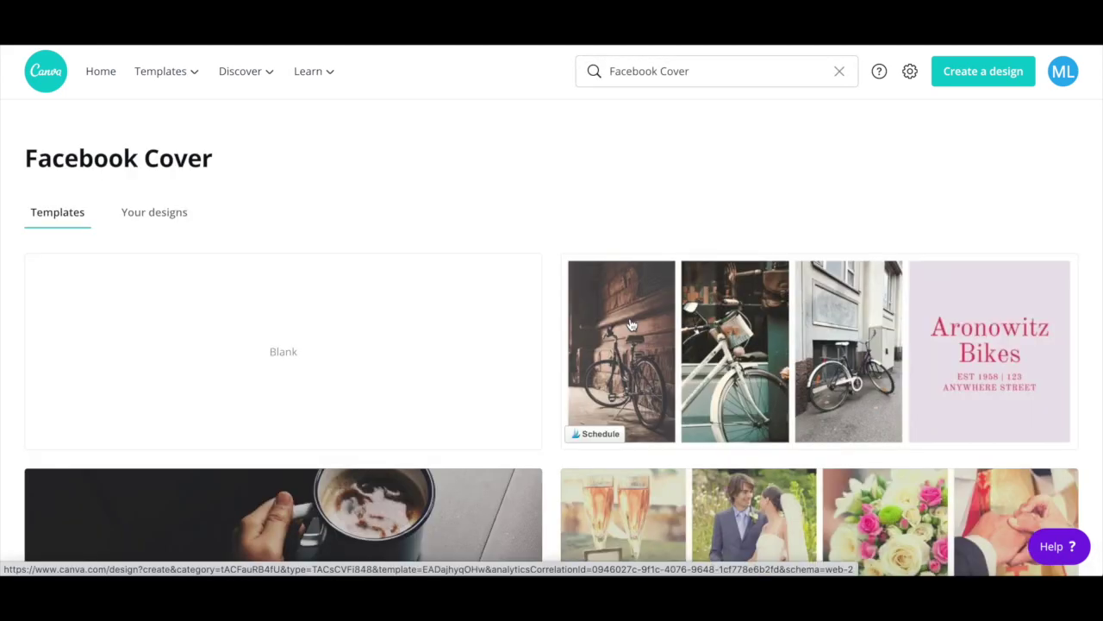
# Scroll through the cover templates and open the Vigilatte Cafe coffee template in the editor
pyautogui.scroll(-3, 630, 324)
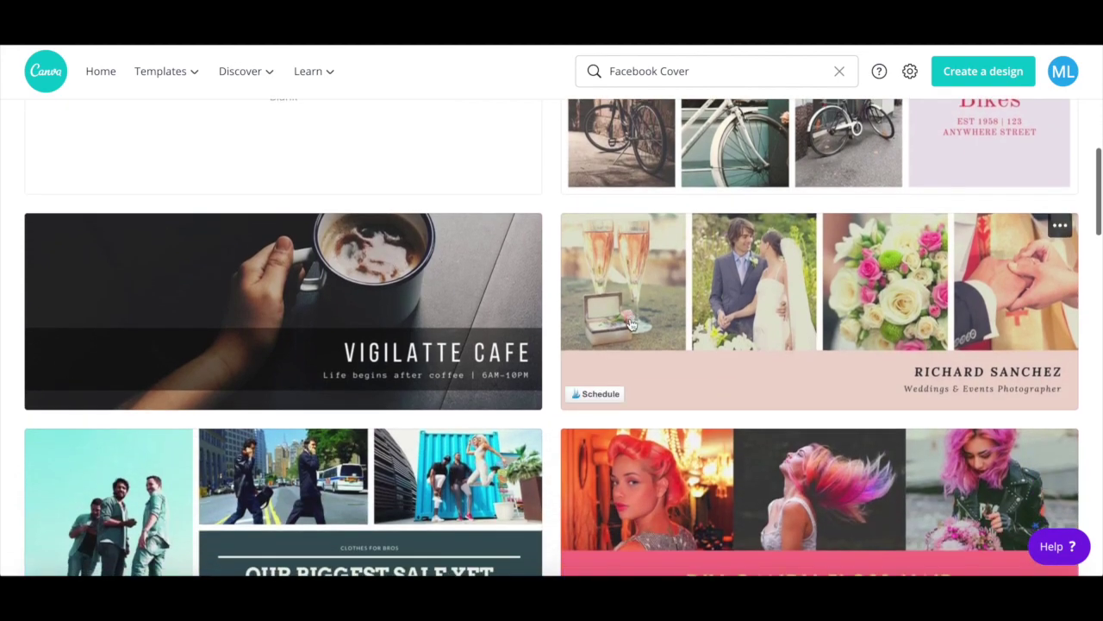
pyautogui.scroll(-3, 630, 324)
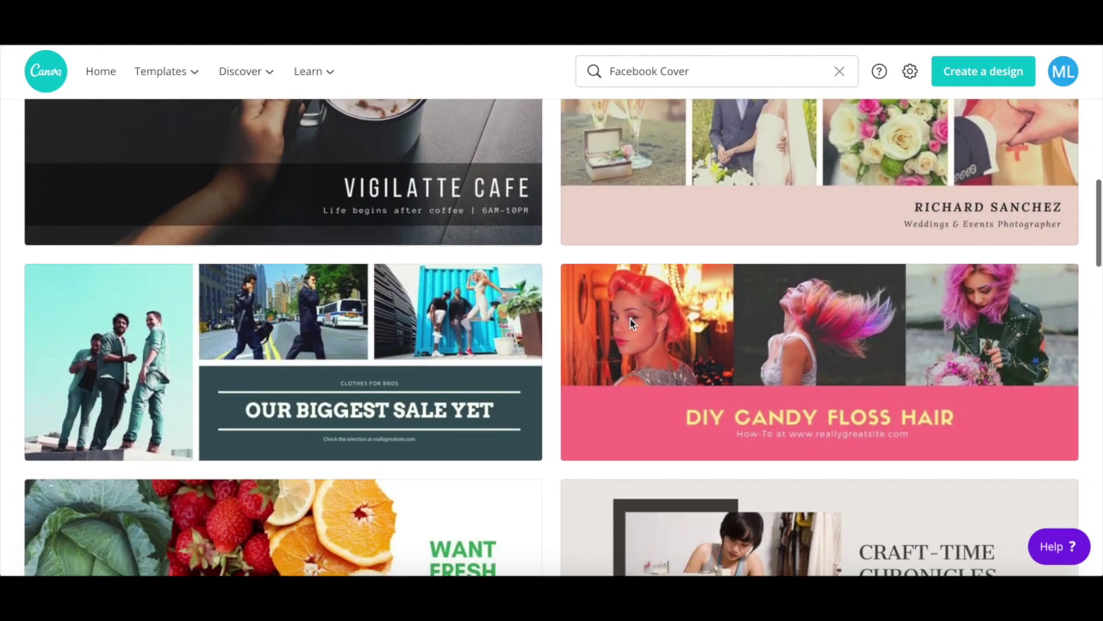
pyautogui.scroll(-2, 630, 320)
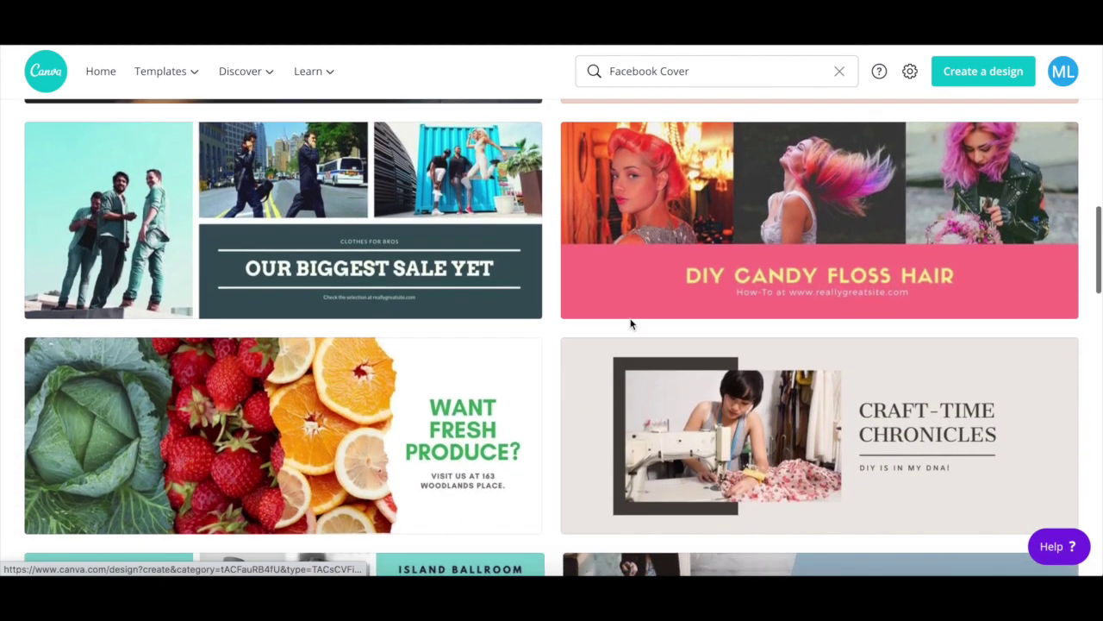
pyautogui.scroll(-2, 630, 324)
pyautogui.scroll(-3, 630, 324)
pyautogui.scroll(8, 630, 324)
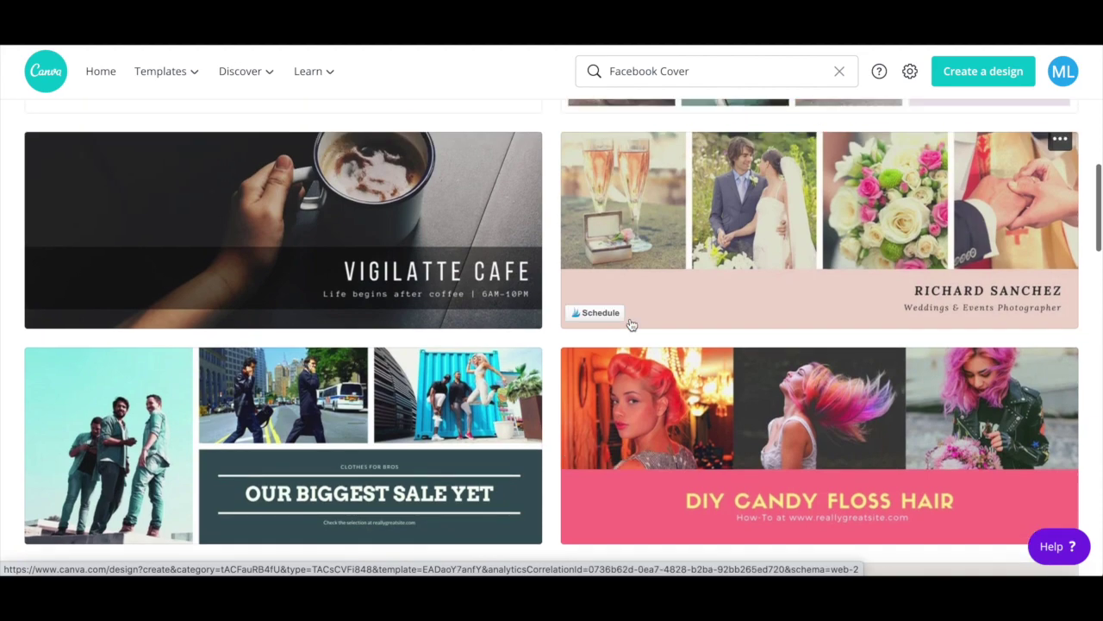
pyautogui.scroll(5, 630, 324)
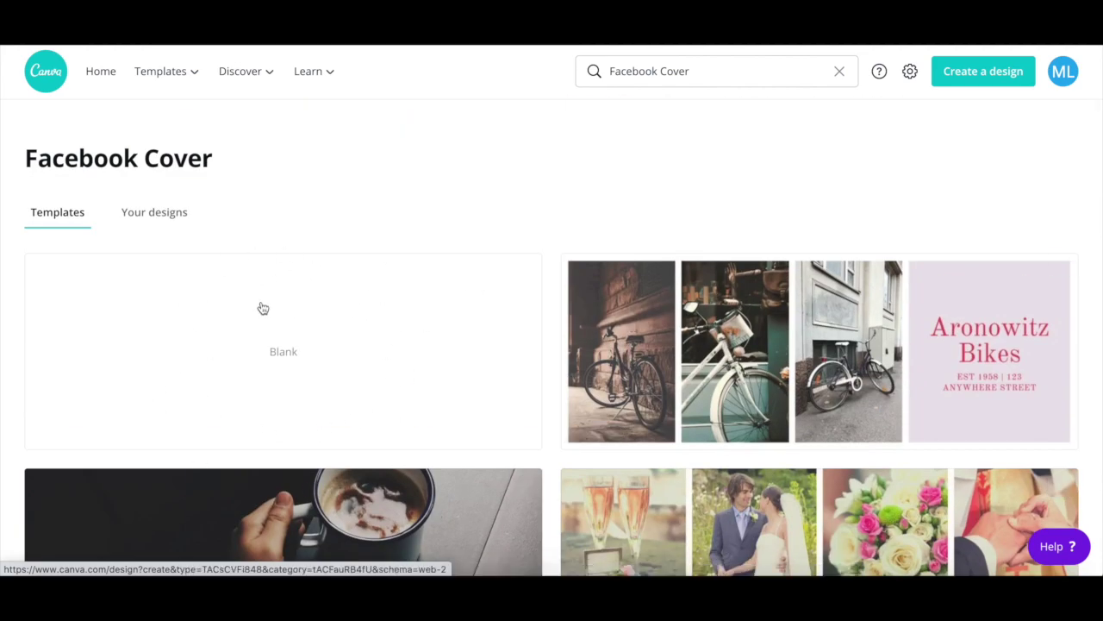
pyautogui.scroll(-1, 263, 307)
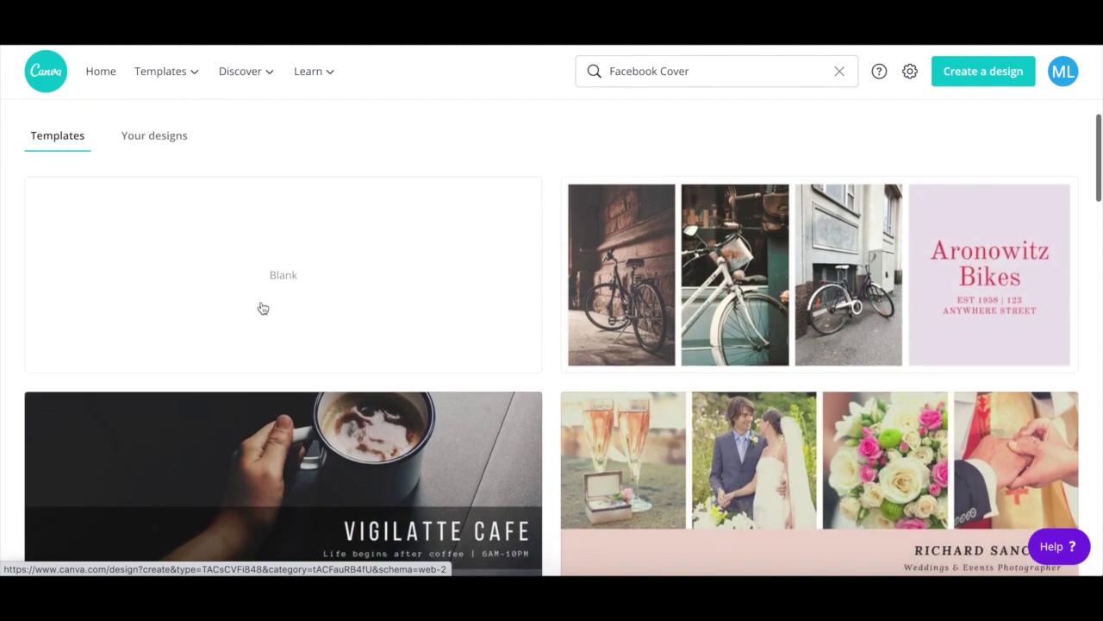
pyautogui.scroll(-2, 263, 308)
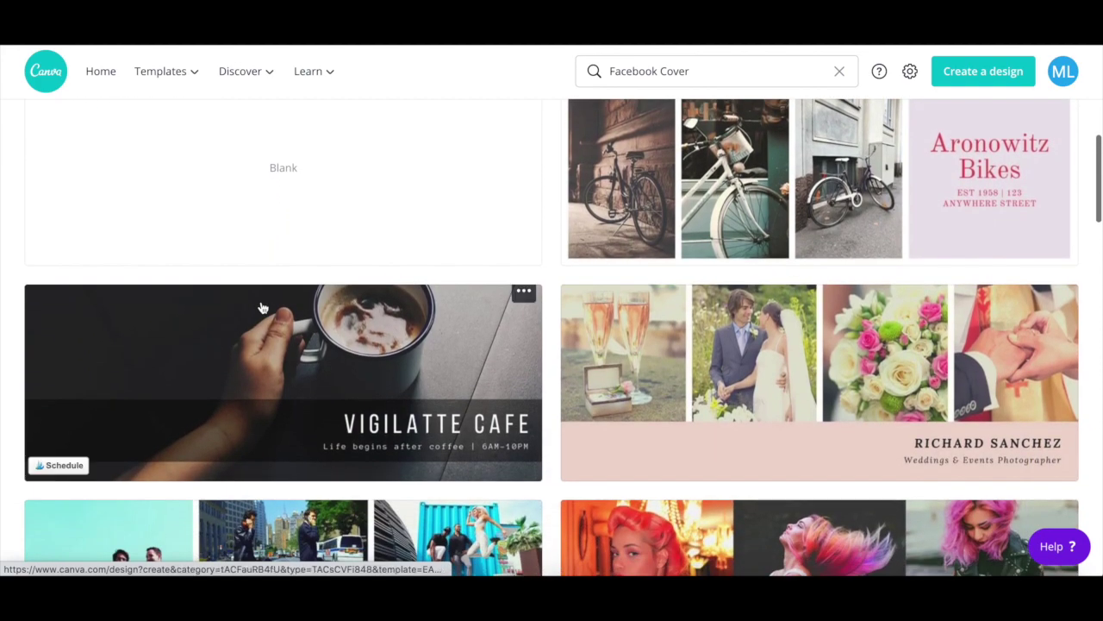
pyautogui.scroll(-4, 263, 308)
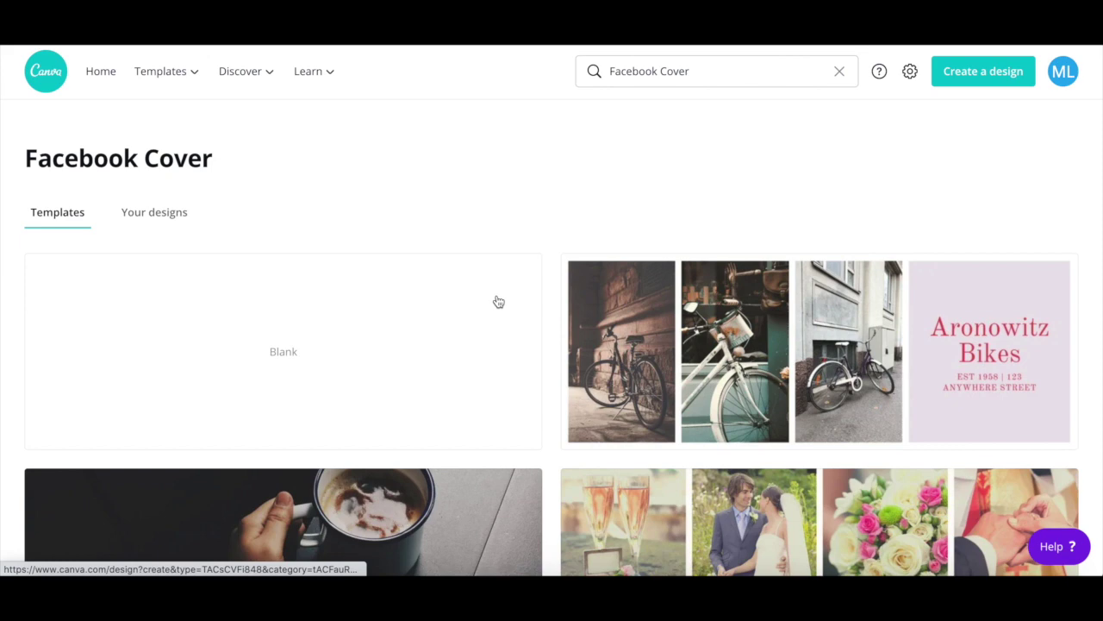
pyautogui.scroll(-4, 494, 300)
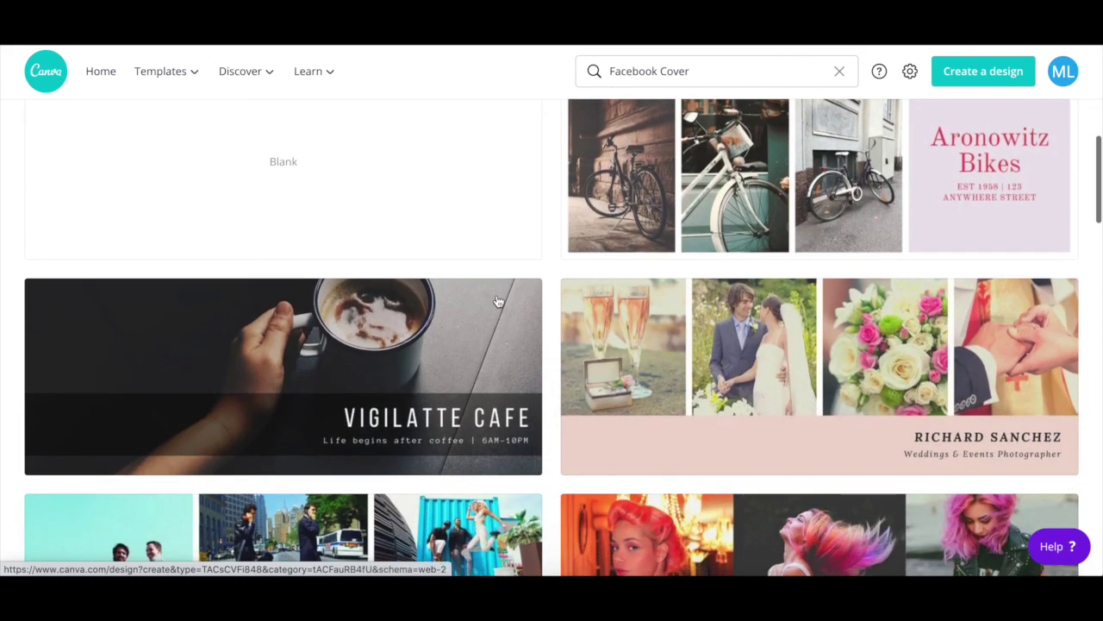
pyautogui.click(317, 351)
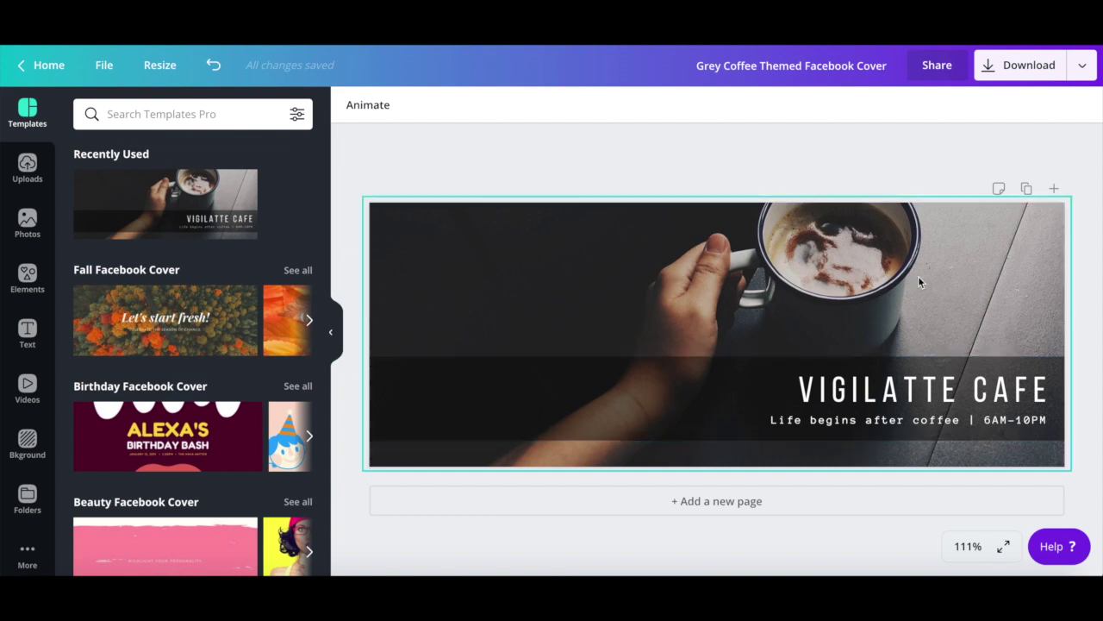
# Select the coffee photo and cafe text band, then preview the Uploads, Photos, Elements, Text and Videos libraries
pyautogui.click(620, 268)
pyautogui.click(565, 413)
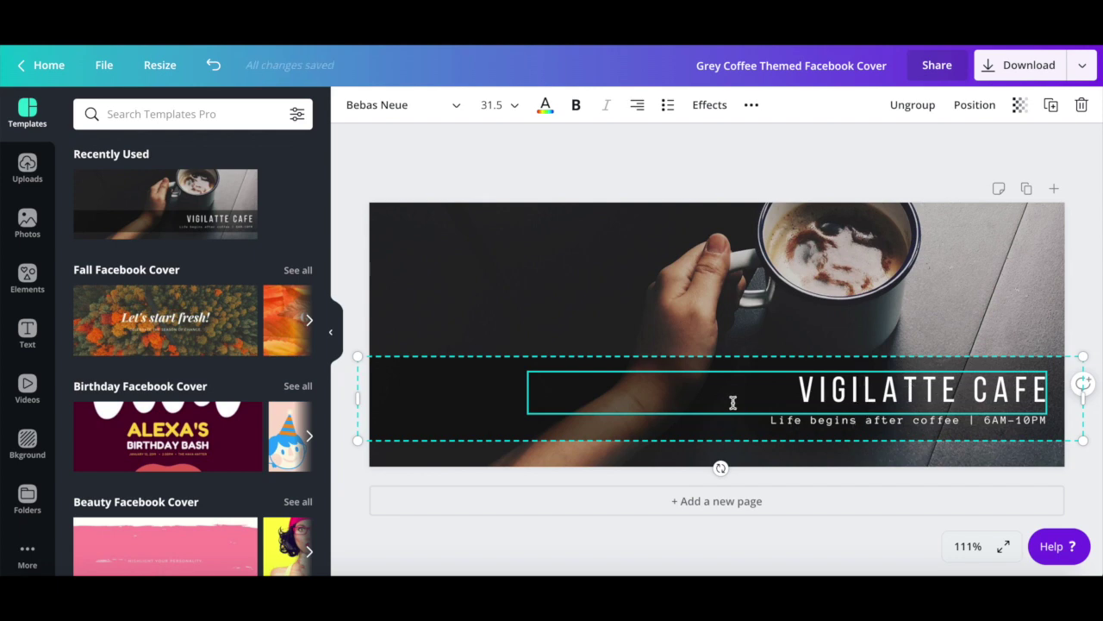
pyautogui.click(26, 168)
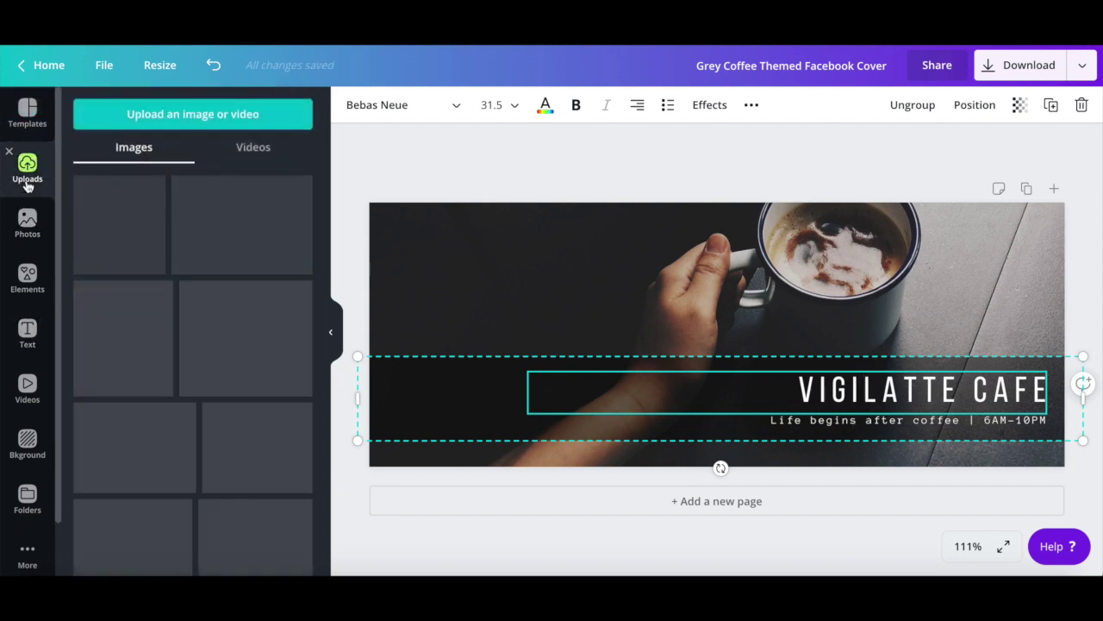
pyautogui.click(26, 226)
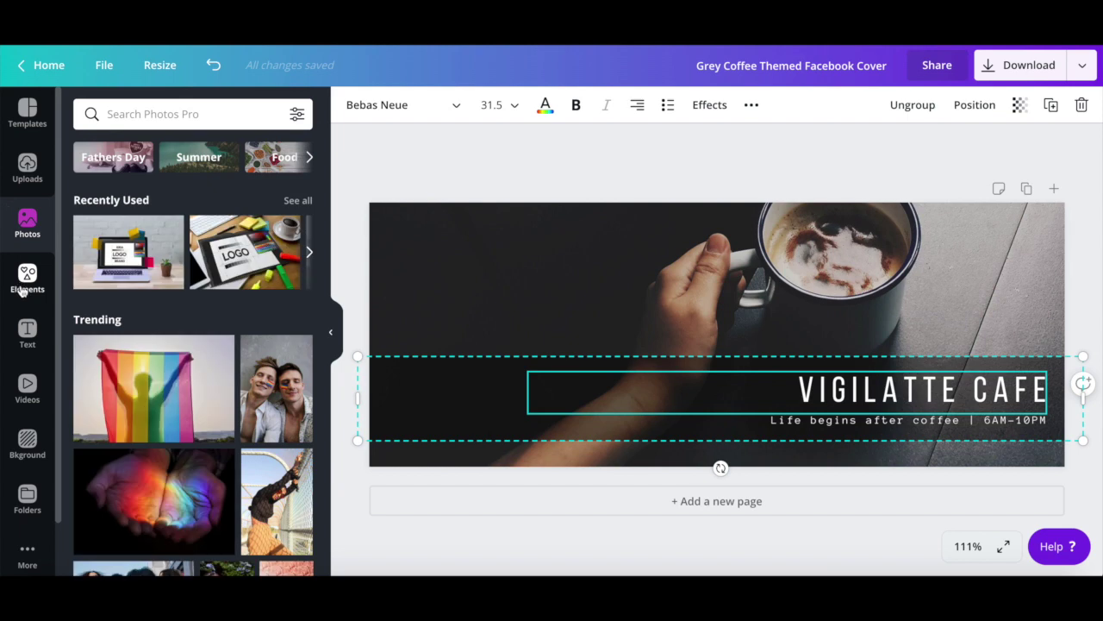
pyautogui.click(23, 295)
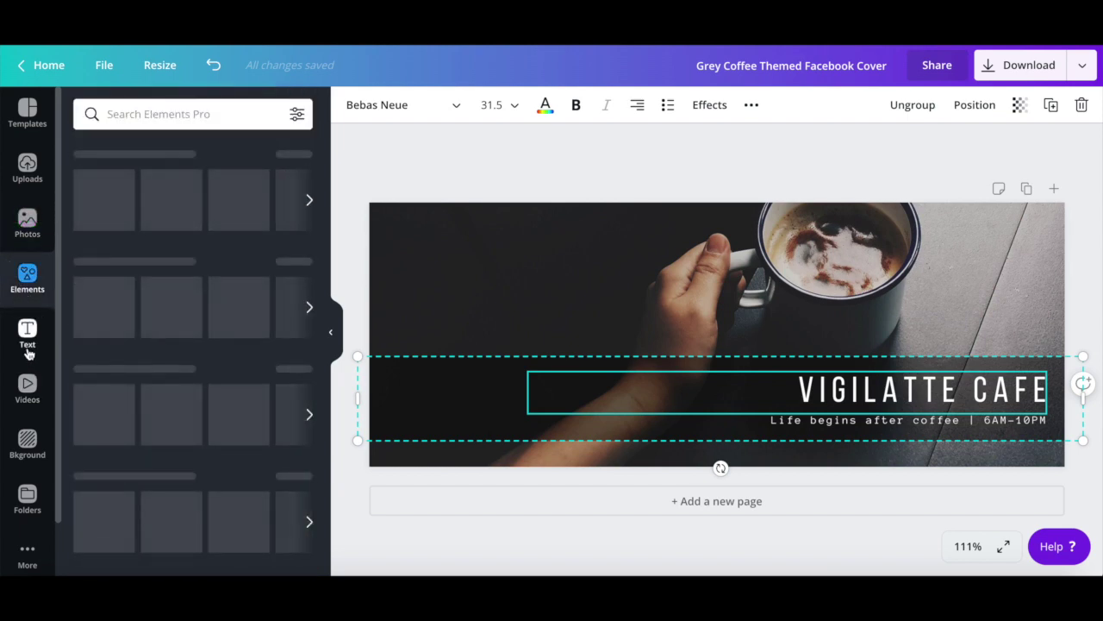
pyautogui.click(27, 345)
pyautogui.click(27, 388)
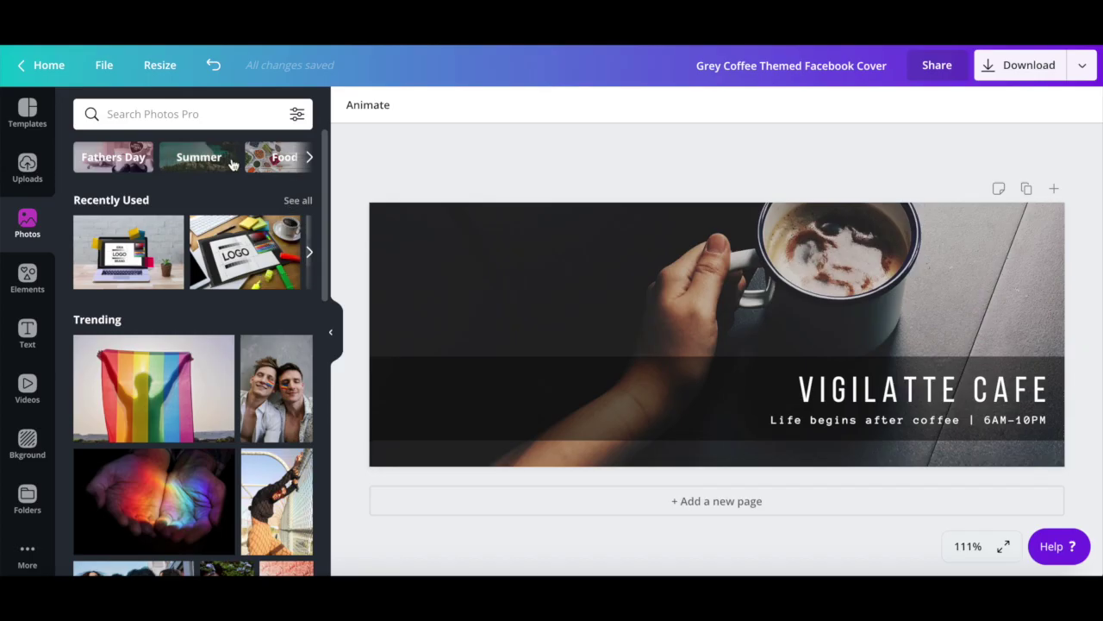
# Replace the coffee background with a laptop photo from the 'online business' photo search
pyautogui.click(172, 114)
pyautogui.write('b')
pyautogui.click(156, 181)
pyautogui.scroll(-2, 131, 379)
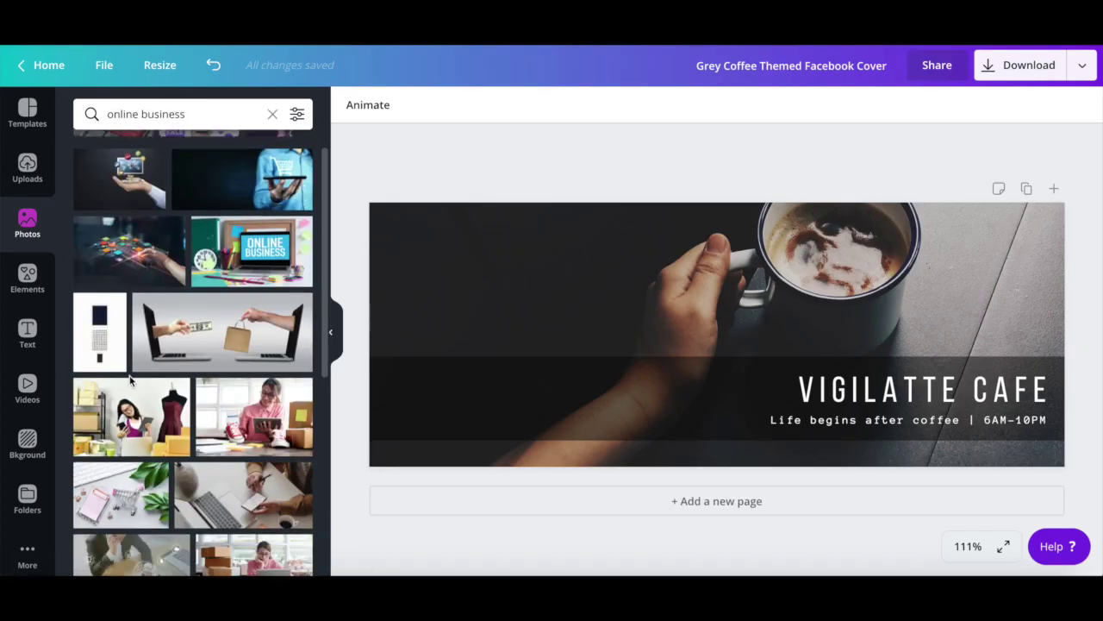
pyautogui.scroll(-2, 131, 379)
pyautogui.moveTo(243, 344); pyautogui.dragTo(739, 342)
# Change the heading to 'MY ONLINE BUSINESS' and subtitle to 'by Your Name', then move the text up
pyautogui.click(922, 389)
pyautogui.hotkey('ctrl', 'a')
pyautogui.write('MY ONLINE BUSINESS')
pyautogui.doubleClick(853, 424)
pyautogui.write('by Your Name')
pyautogui.click(663, 341)
pyautogui.moveTo(663, 383); pyautogui.dragTo(660, 360)
pyautogui.click(26, 277)
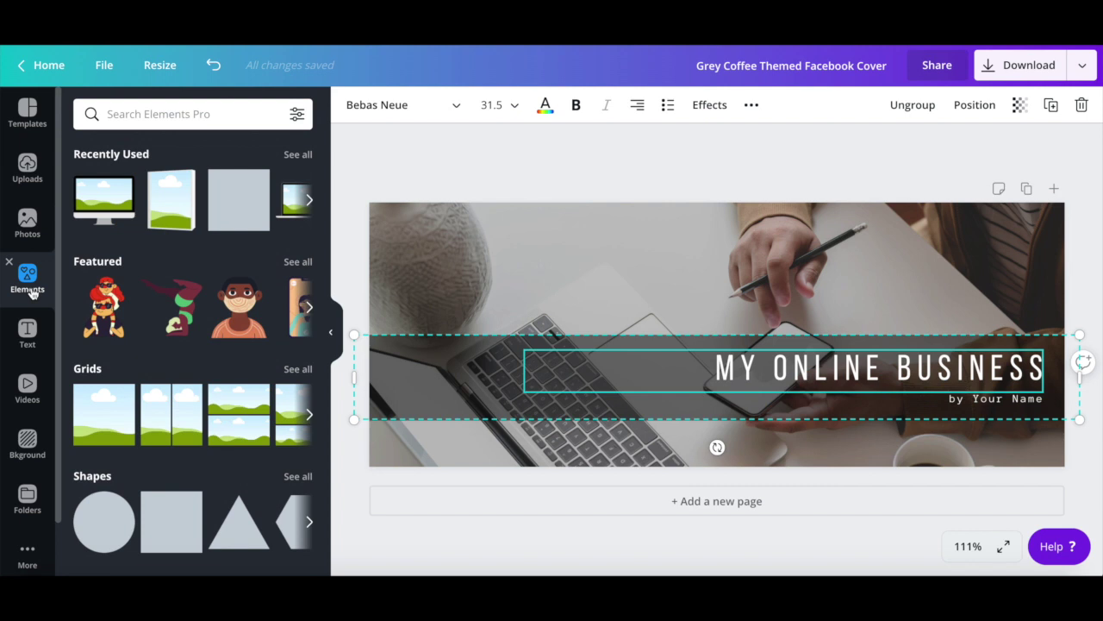
pyautogui.click(216, 115)
# Search elements for 'arrow' and place a small white curved arrow under 'by Your Name', pointing down
pyautogui.write('arrow')
pyautogui.press('Return')
pyautogui.scroll(-5, 238, 173)
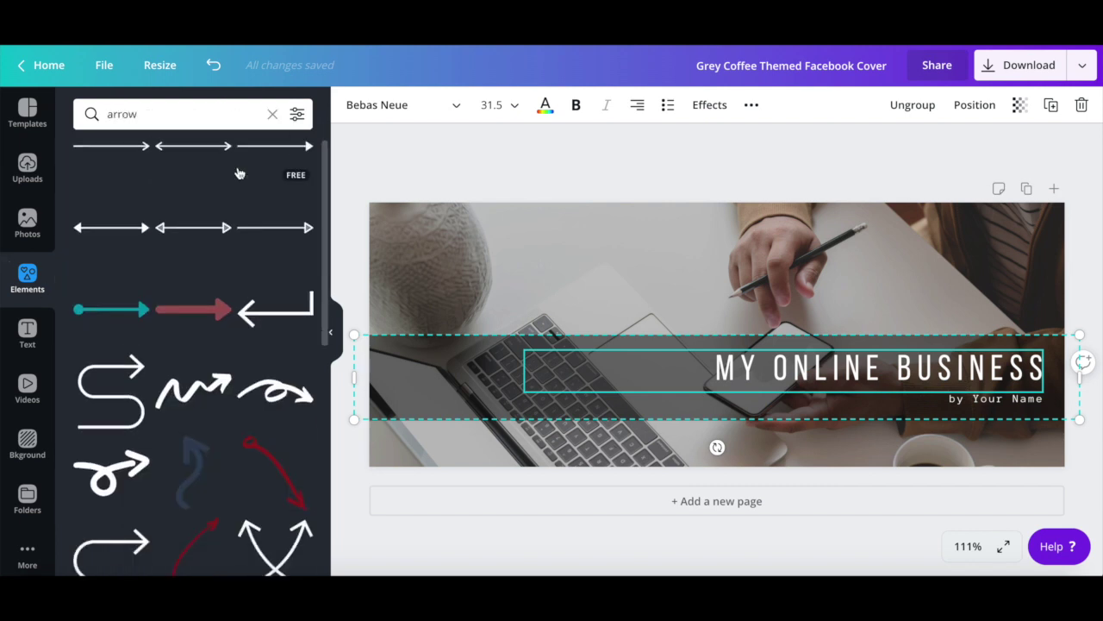
pyautogui.scroll(-1, 232, 306)
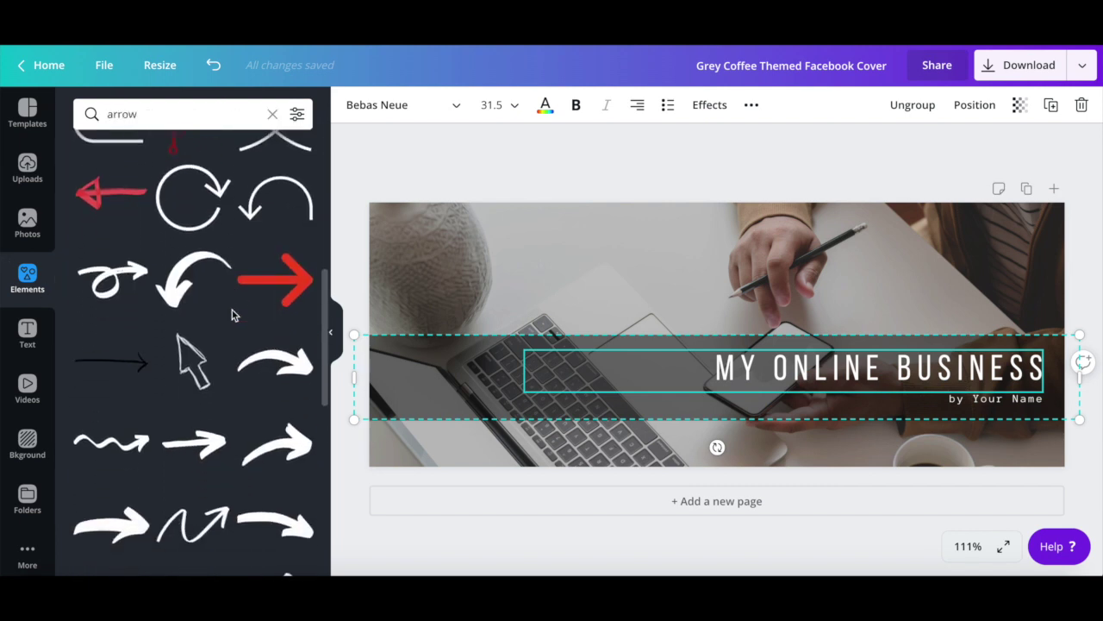
pyautogui.click(257, 371)
pyautogui.moveTo(656, 293); pyautogui.dragTo(1006, 468)
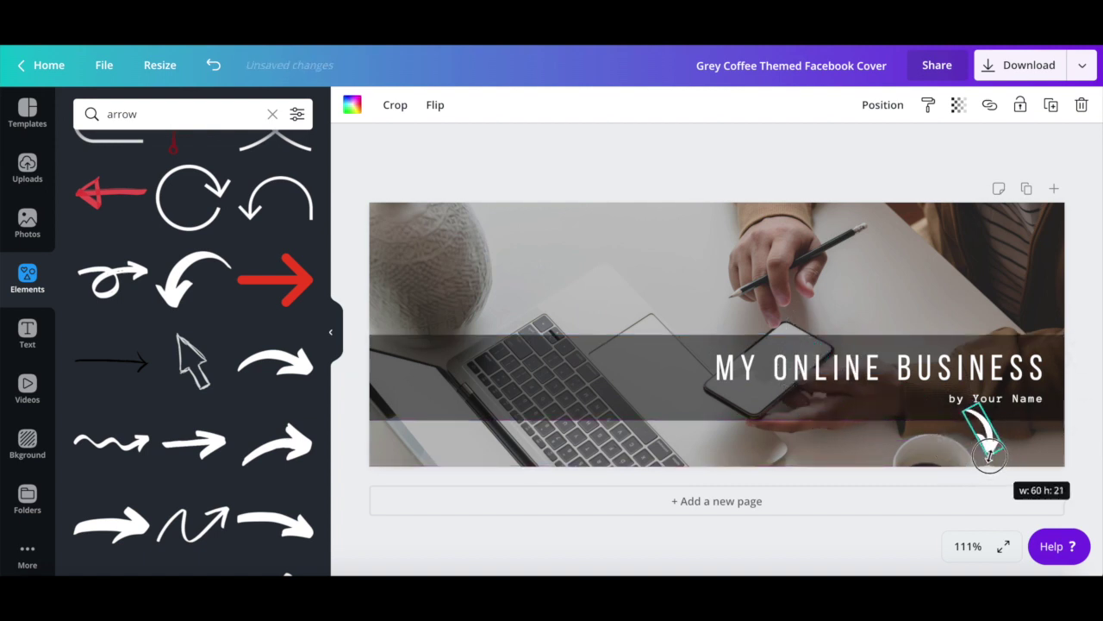
pyautogui.moveTo(983, 424)
pyautogui.mouseDown()
pyautogui.moveTo(1011, 431)
pyautogui.moveTo(1000, 438)
pyautogui.moveTo(973, 422)
pyautogui.mouseUp()
pyautogui.click(948, 192)
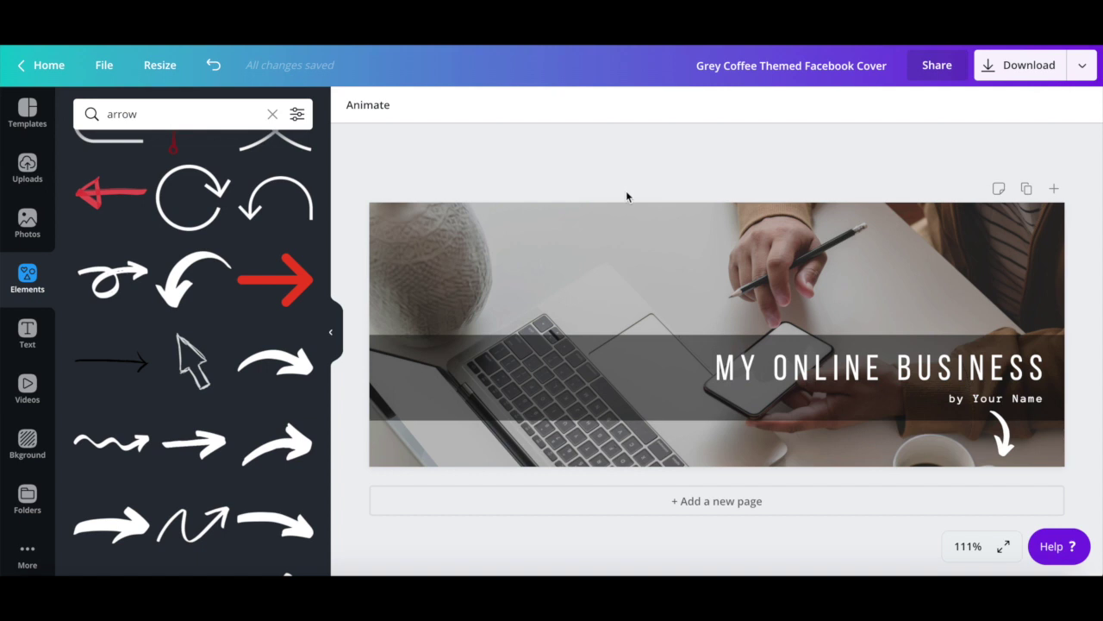
# Title the design 'My Facebook Cover' and download it as a JPG with quality 100
pyautogui.click(801, 65)
pyautogui.write('My')
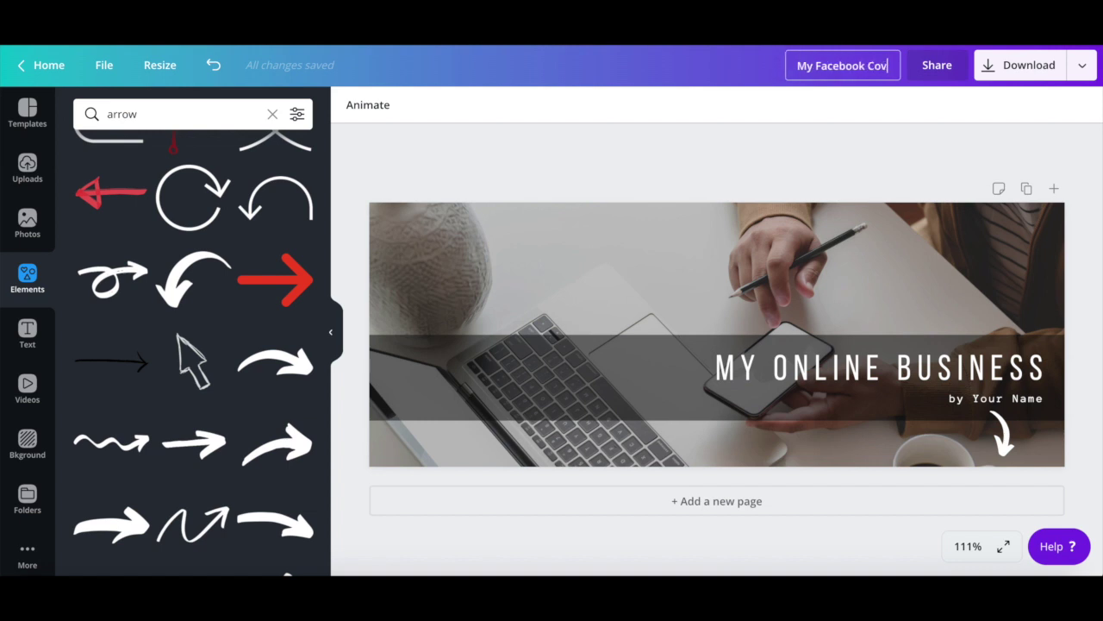
pyautogui.click(1002, 76)
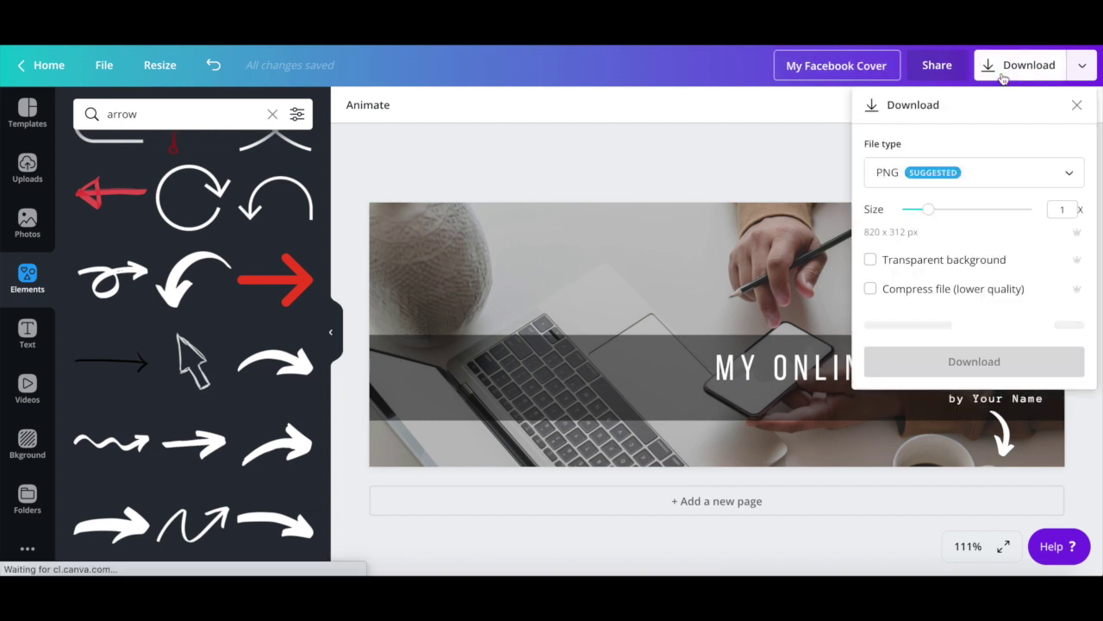
pyautogui.click(998, 169)
pyautogui.click(997, 227)
pyautogui.click(1023, 265)
pyautogui.moveTo(1027, 267); pyautogui.dragTo(1032, 264)
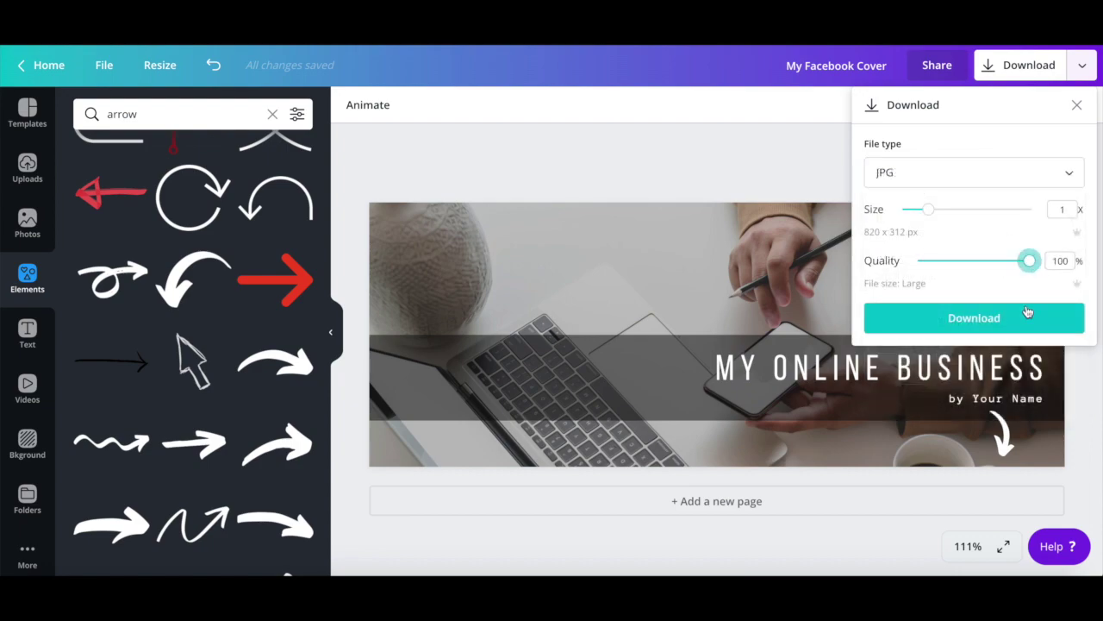
pyautogui.click(1025, 315)
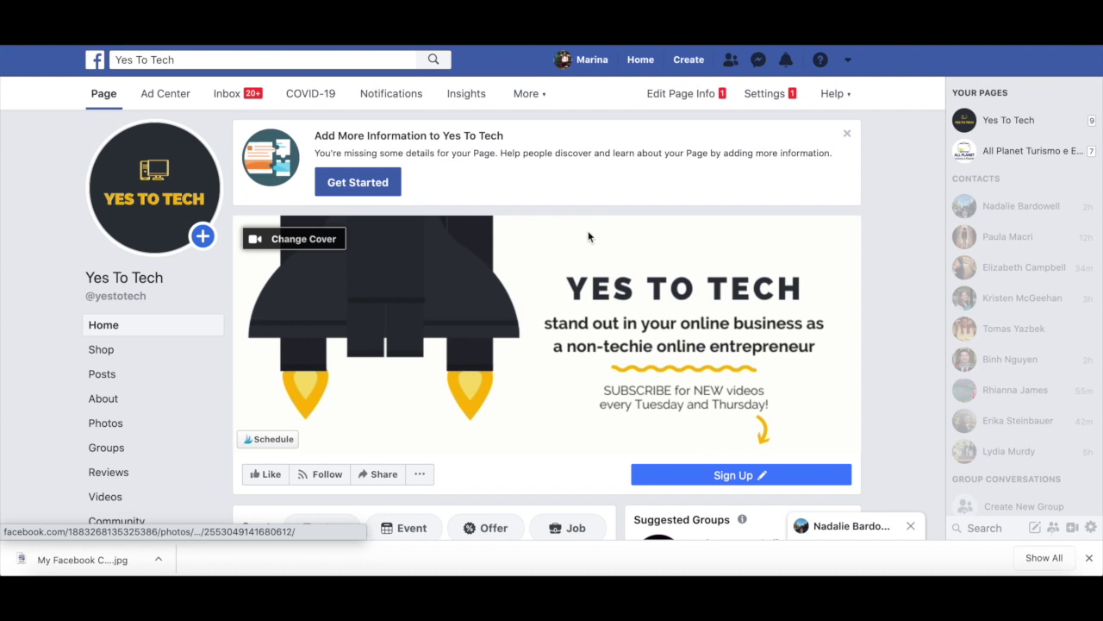
# Choose My Facebook Cover.jpg from Downloads as the Yes To Tech page's new cover photo
pyautogui.click(290, 248)
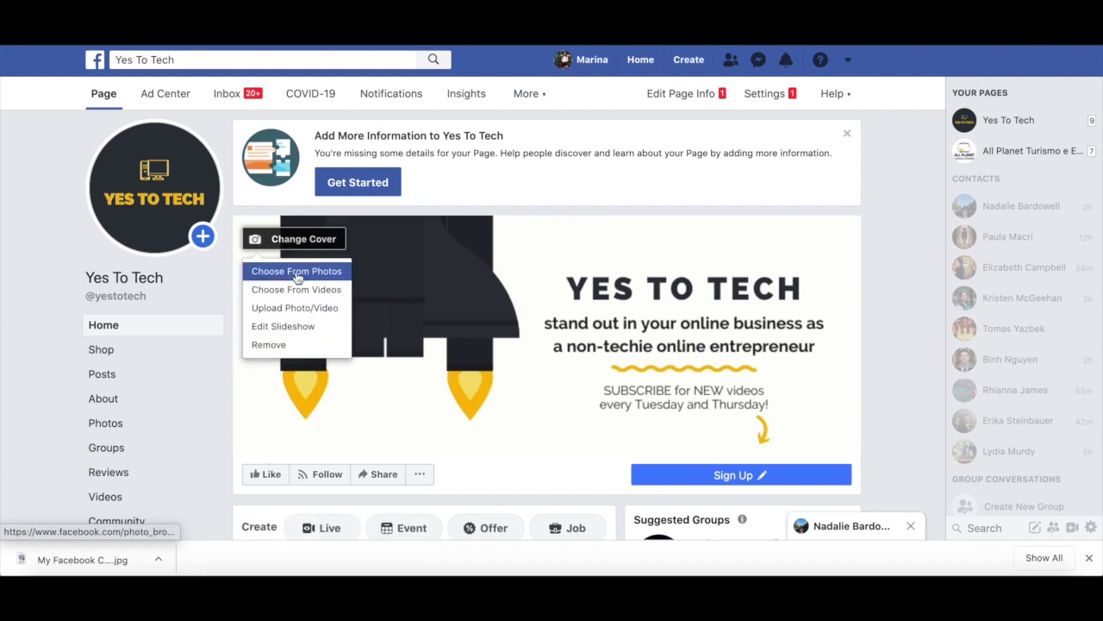
pyautogui.click(306, 308)
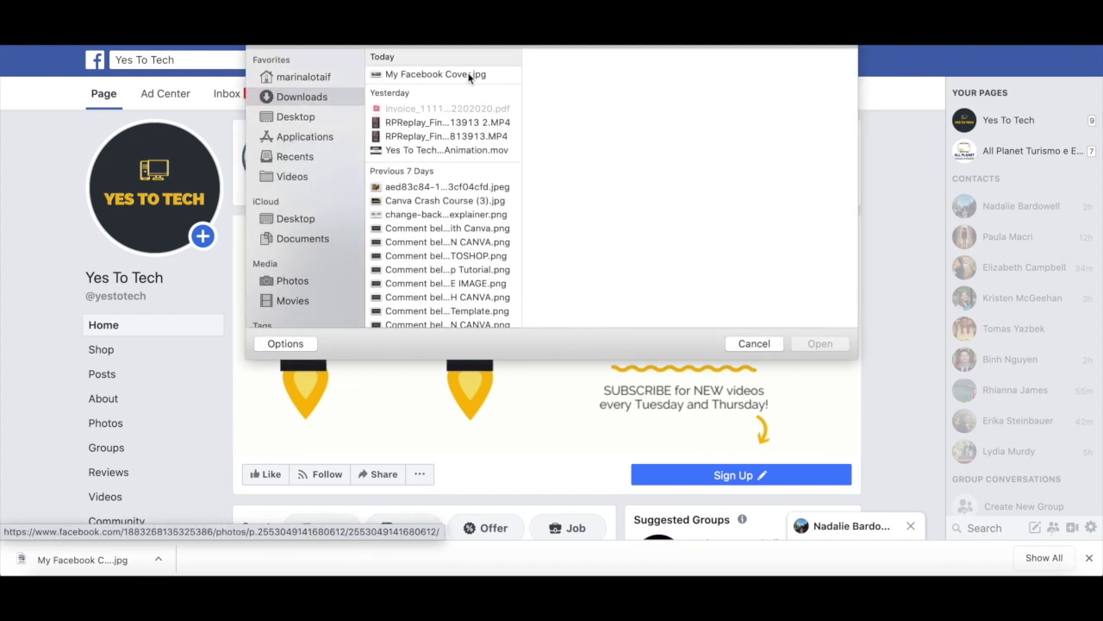
pyautogui.click(467, 74)
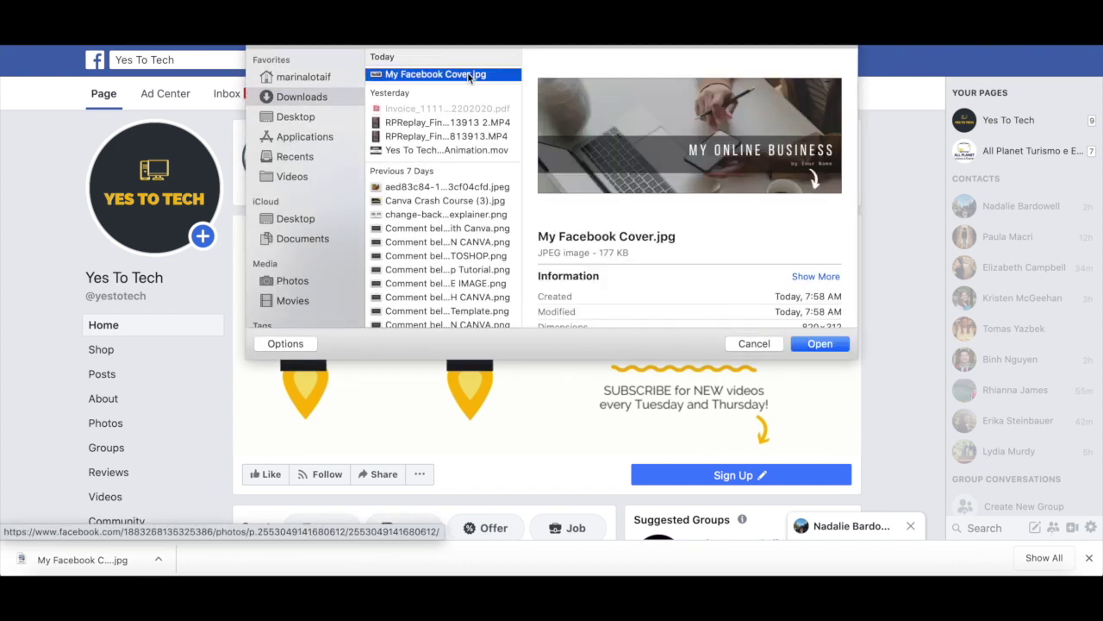
pyautogui.click(820, 343)
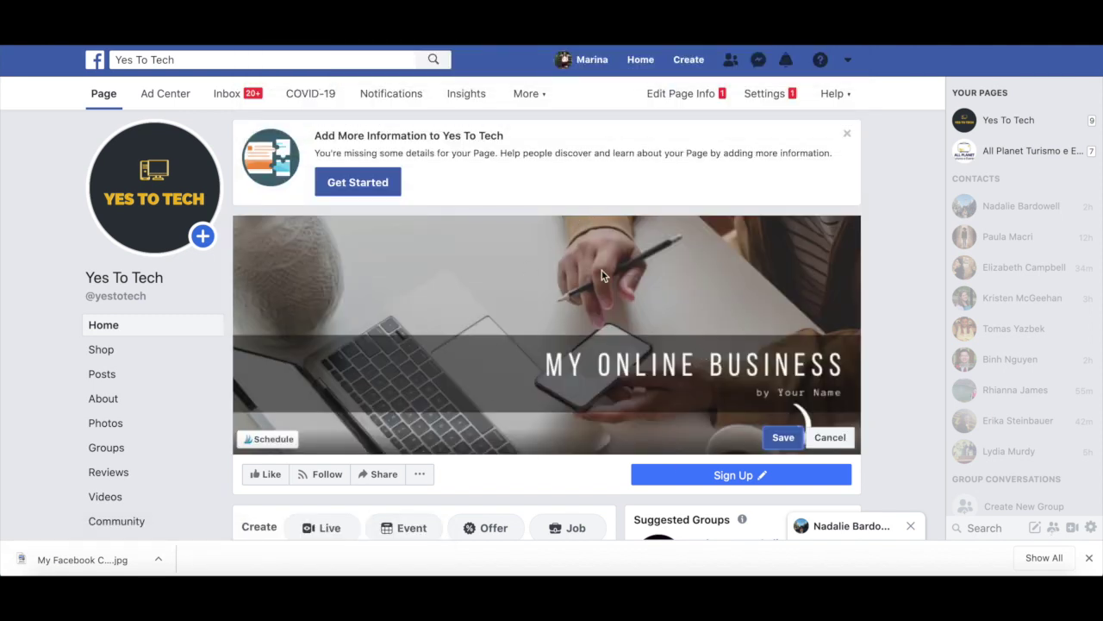